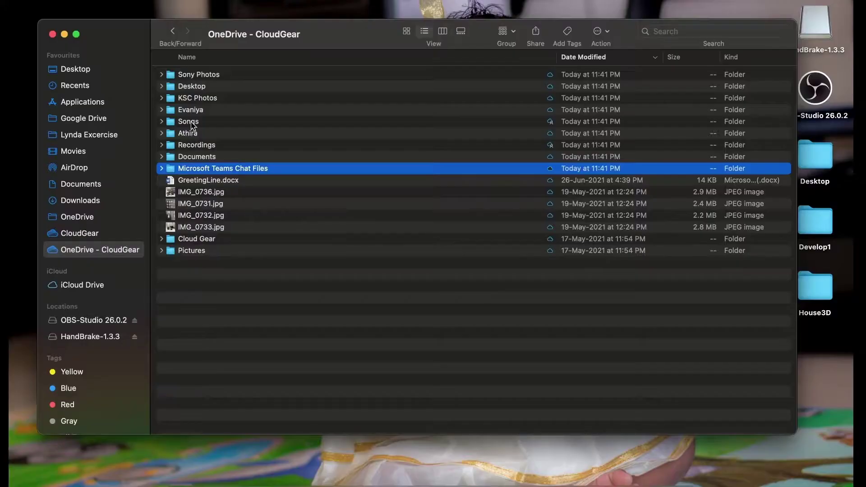
Open OneDrive sharing for the Evaniya folder and check who currently has access.
left_click(193, 111)
right_click(194, 111)
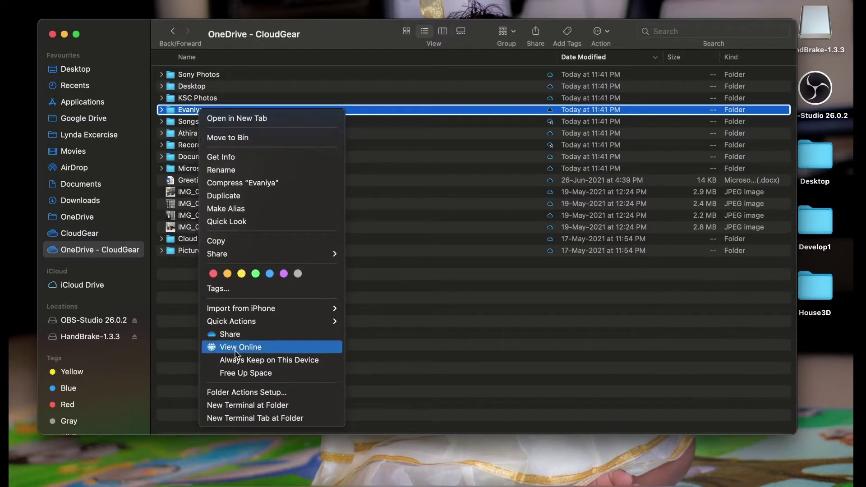
left_click(242, 337)
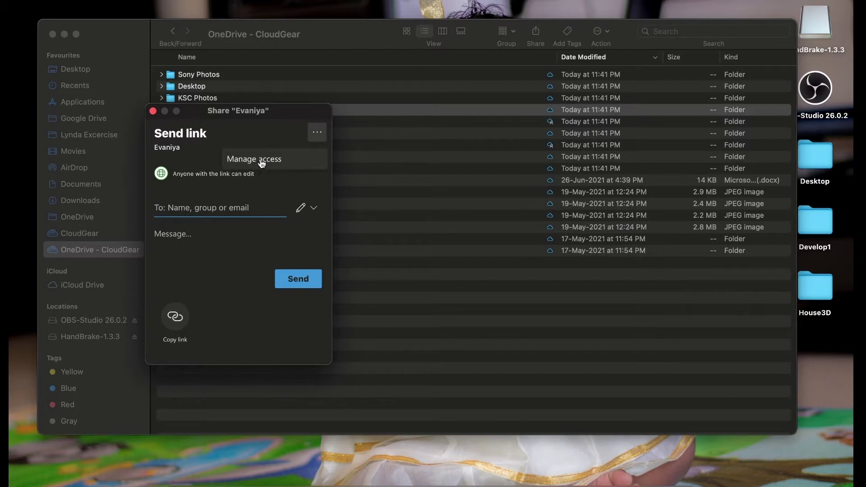
left_click(261, 162)
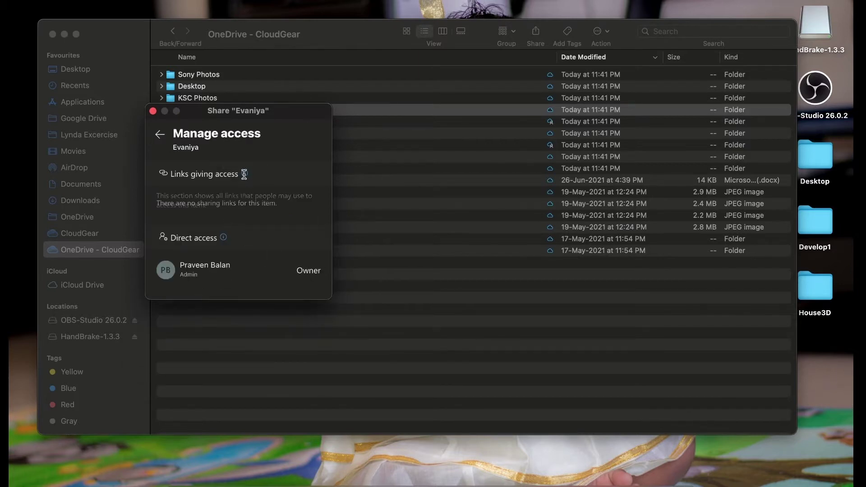
left_click(160, 134)
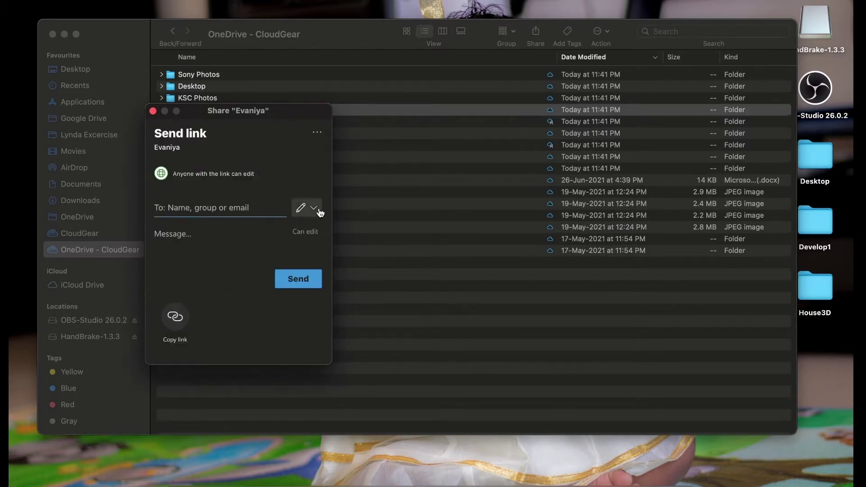
In the link settings, turn off editing and set a password for the link.
left_click(300, 208)
left_click(262, 301)
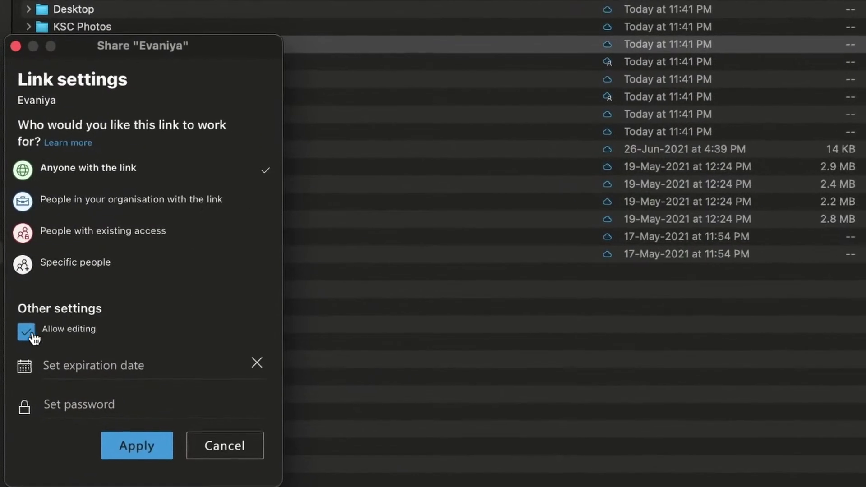
left_click(31, 335)
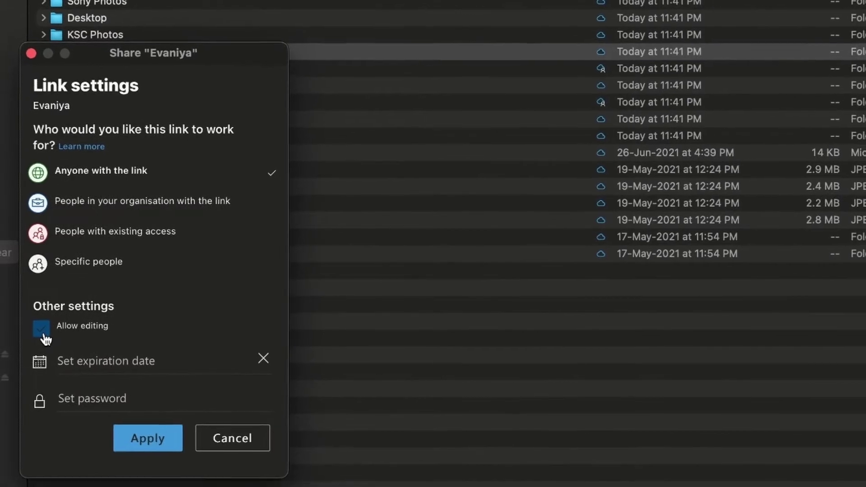
left_click(108, 359)
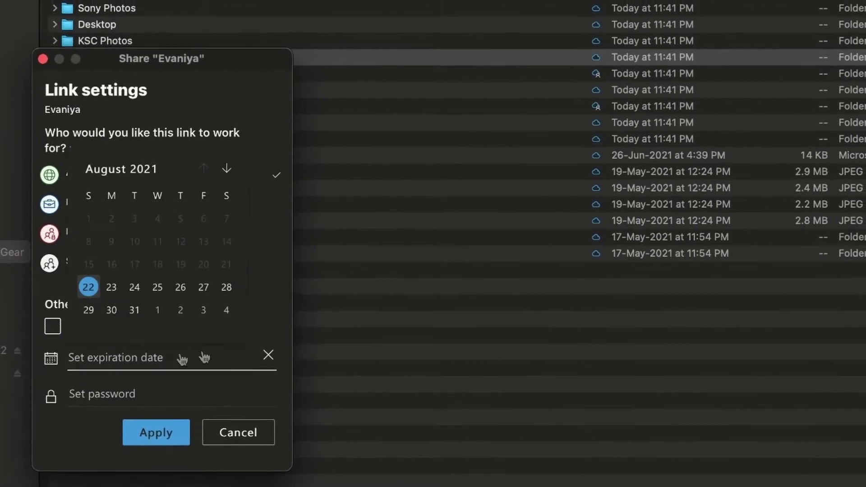
left_click(206, 286)
left_click(90, 394)
type("*************")
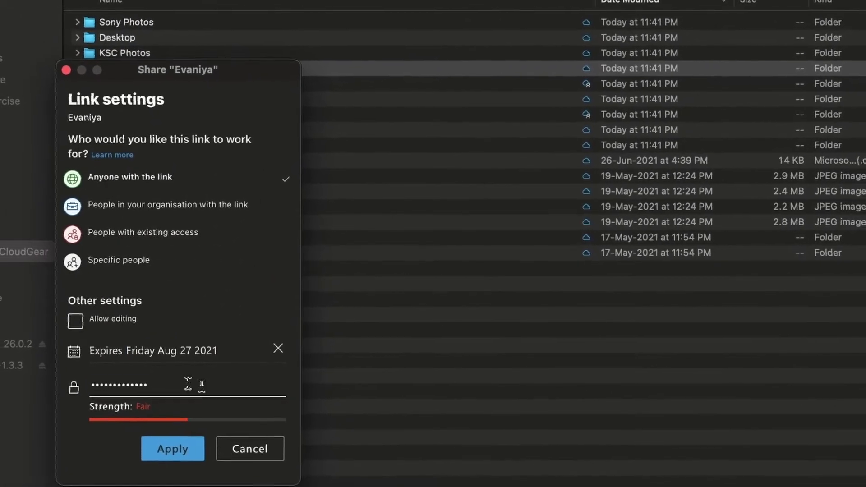
key("super+a")
key("BackSpace")
type("*****")
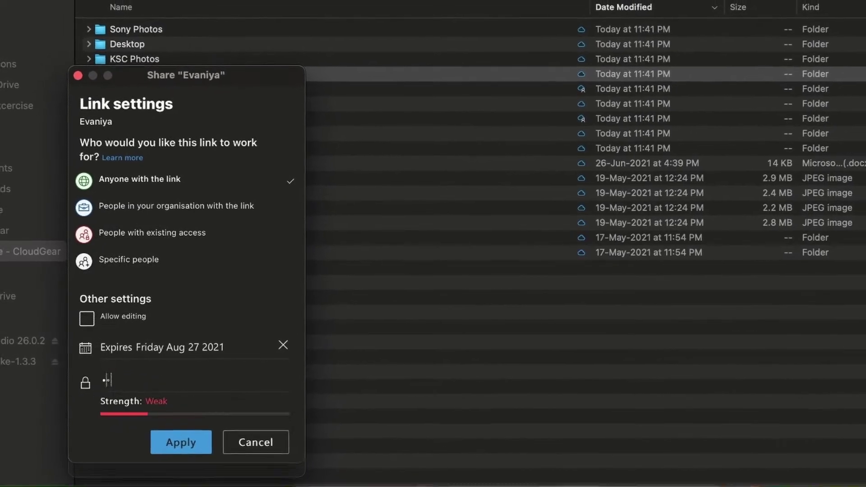
type("*")
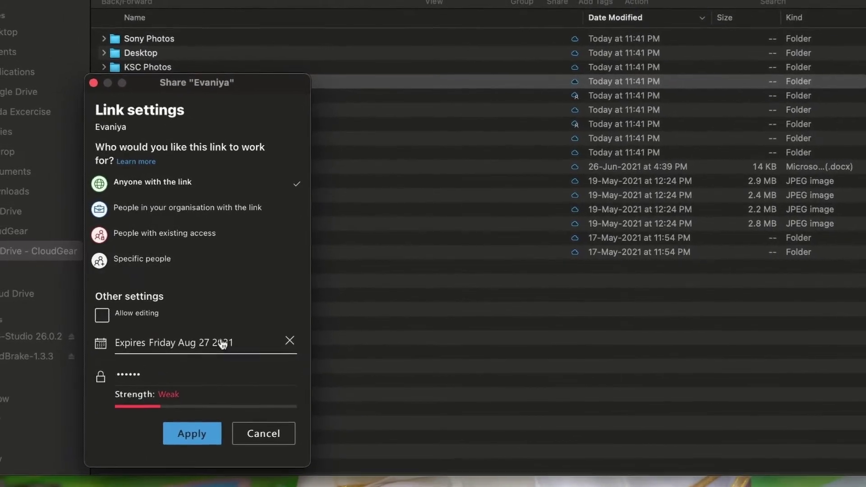
Set the link to expire Monday Aug 23 2021, apply the settings and copy the link.
left_click(210, 349)
left_click(190, 281)
left_click(205, 431)
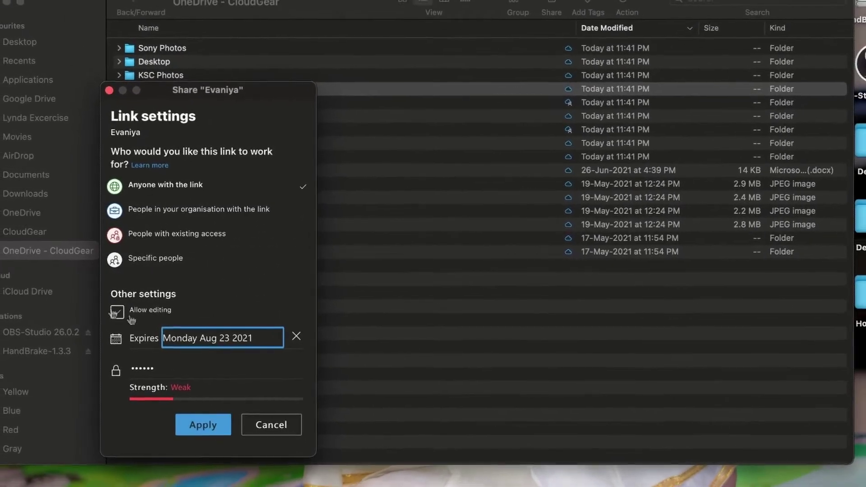
left_click(139, 326)
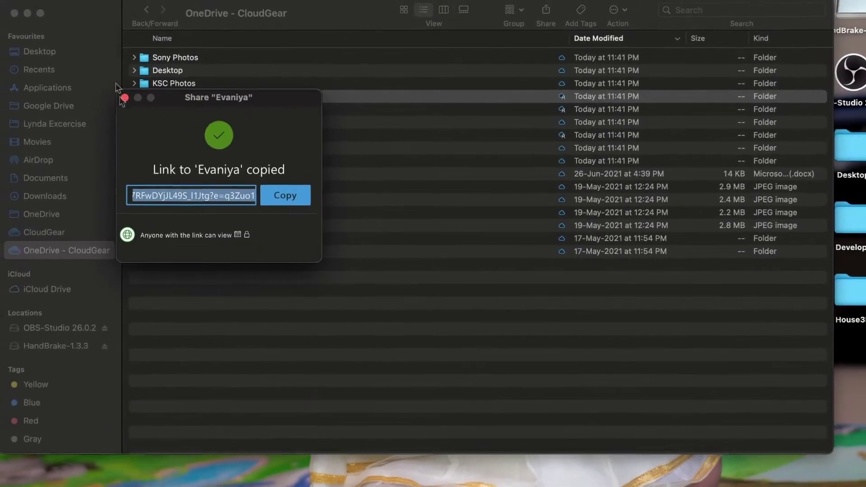
Close the sharing window, load the copied Evaniya link in an Edge InPrivate window and verify its password.
left_click(113, 92)
left_click(214, 485)
key("super+shift+n")
key("super+v")
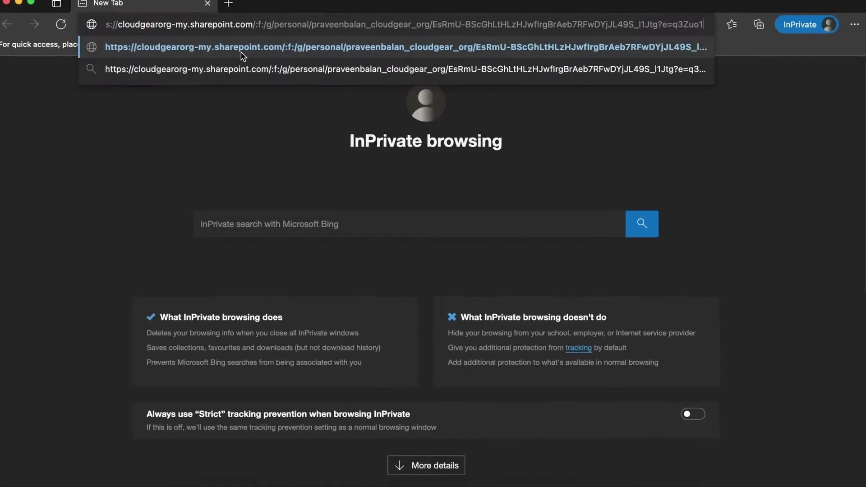
key("Return")
type("*****")
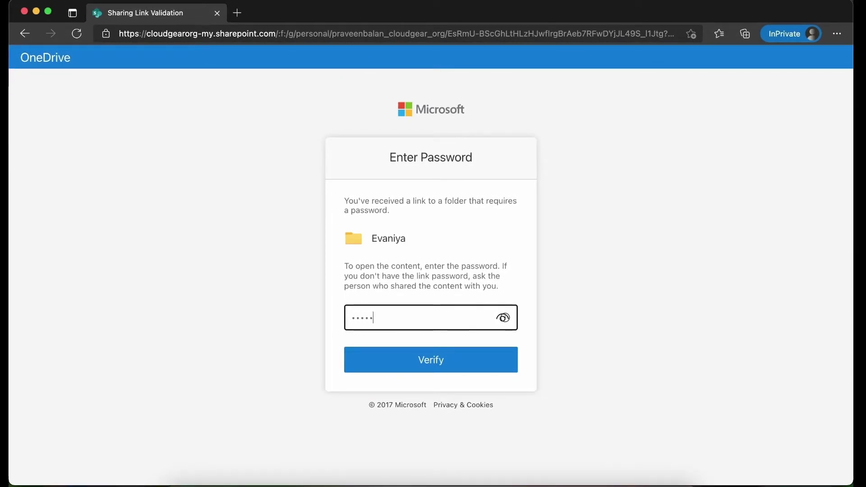
left_click(414, 365)
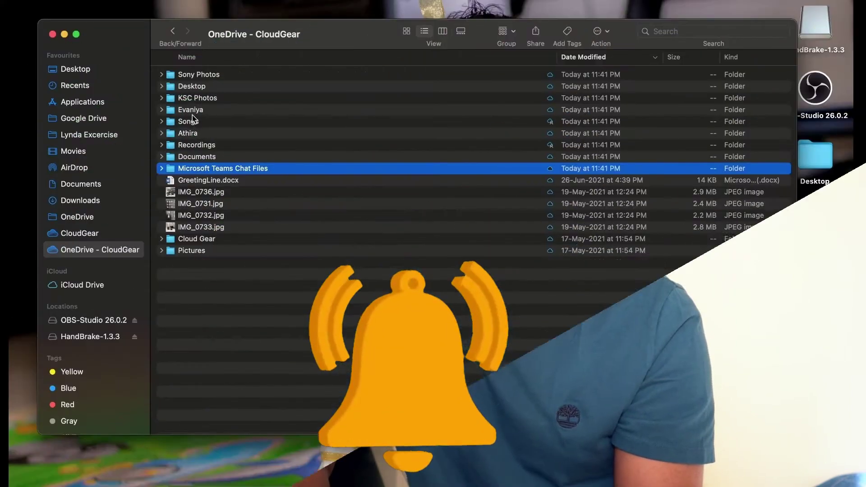
left_click(198, 111)
right_click(200, 110)
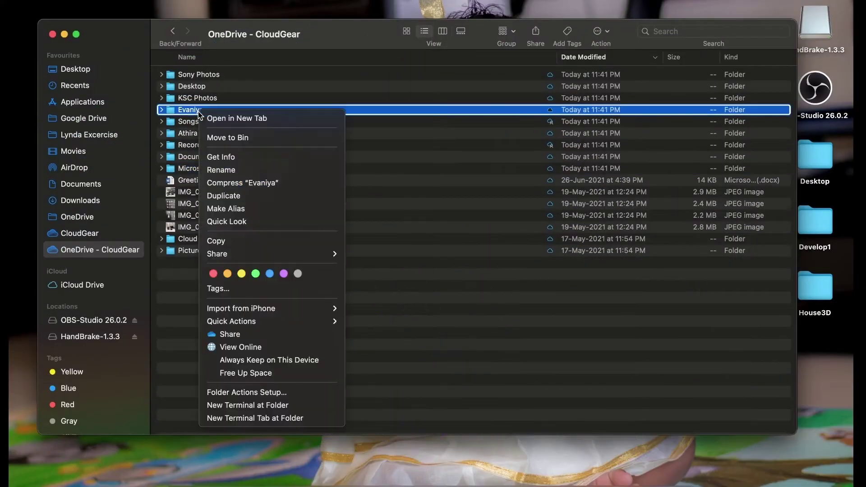
left_click(241, 334)
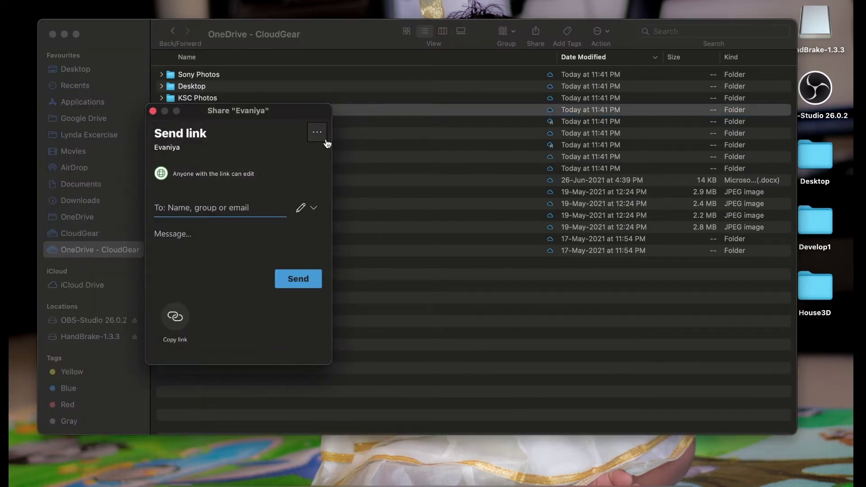
left_click(261, 159)
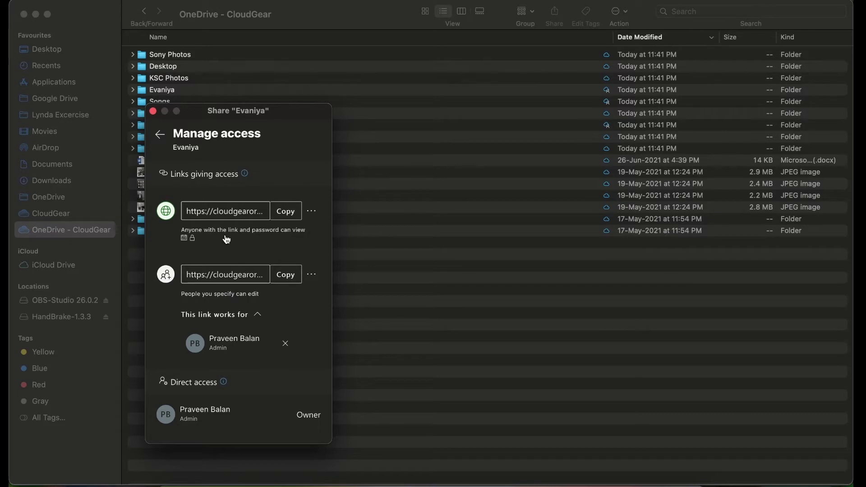
left_click(189, 243)
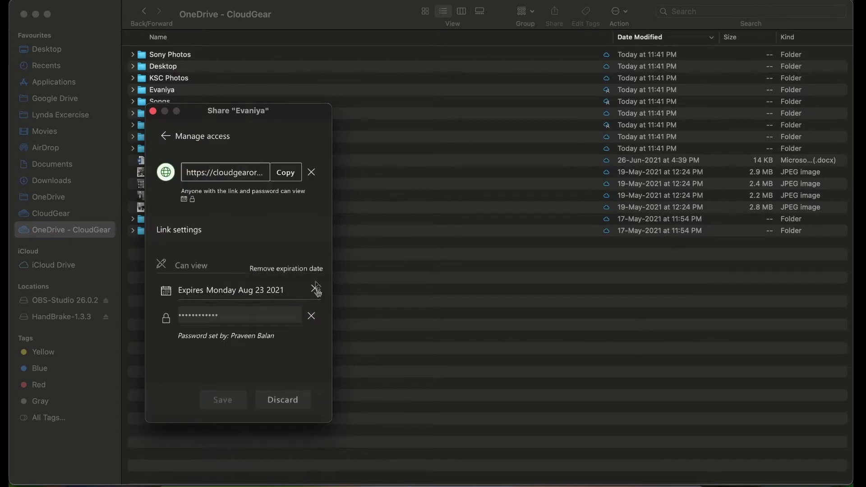
left_click(311, 173)
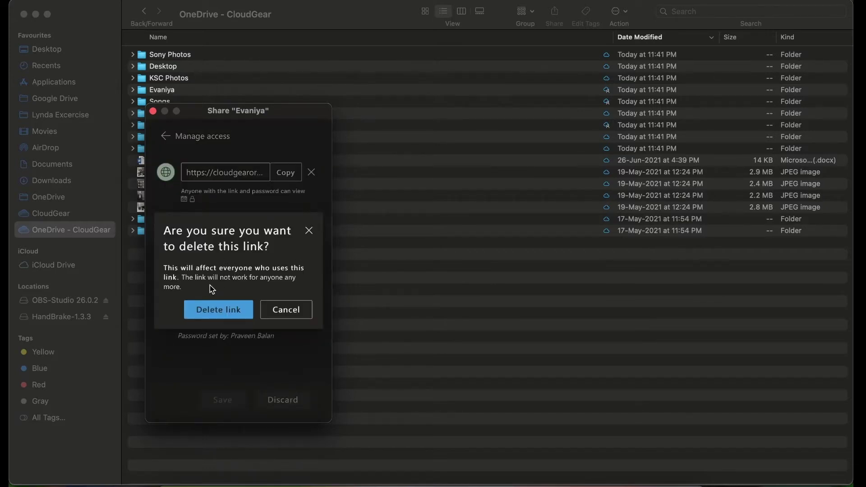
left_click(297, 317)
left_click(283, 401)
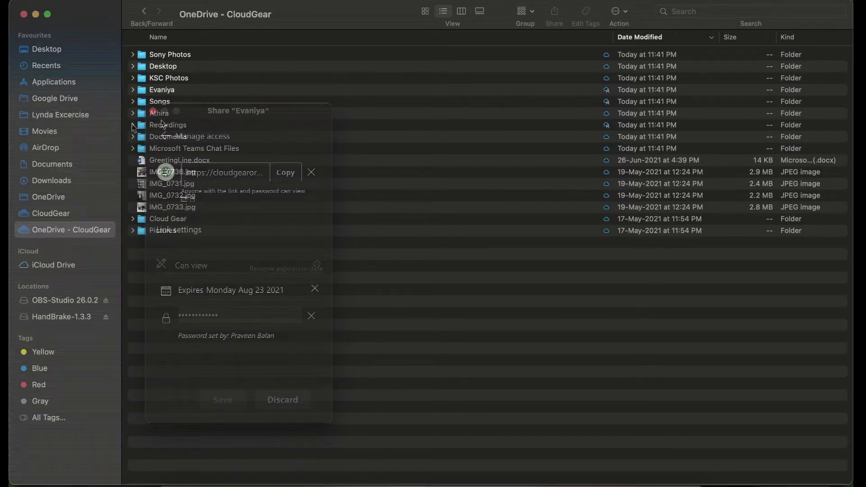
Expand Documents, My Docs, Expression, Adobe and Camtasia Studio in the OneDrive folder tree.
left_click(132, 184)
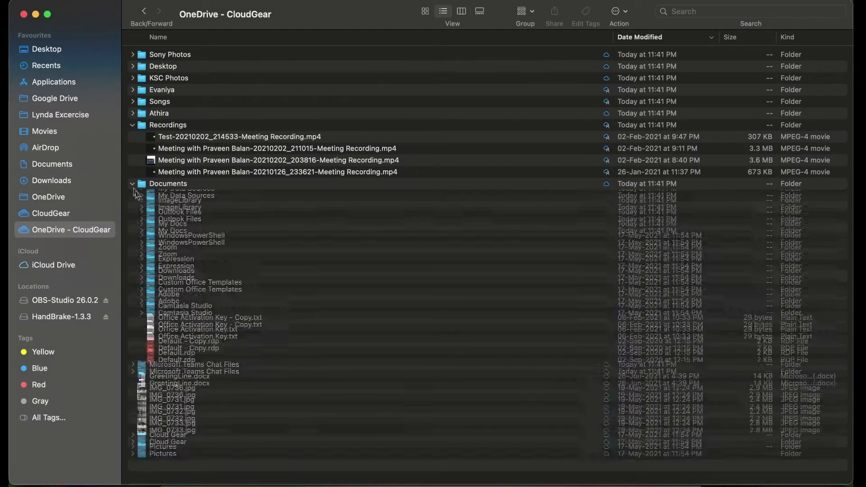
left_click(141, 230)
left_click(154, 290)
left_click(142, 302)
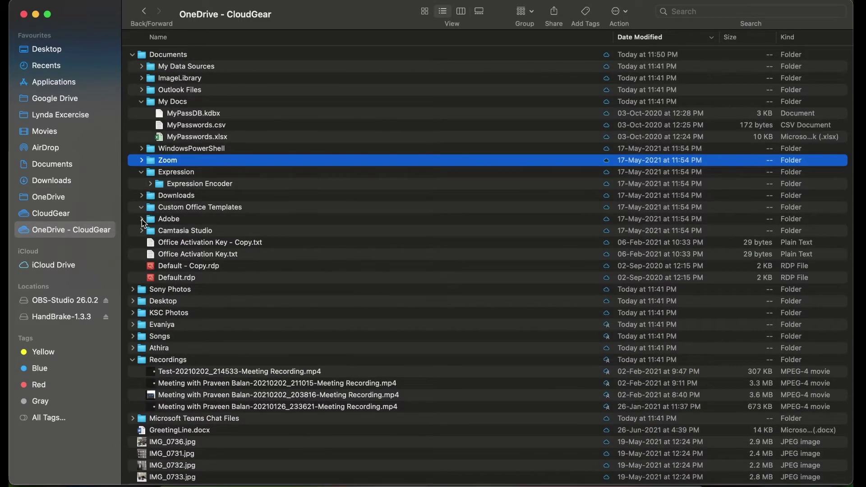
left_click(142, 219)
left_click(141, 242)
Collapse My Docs and Expression, then view the Zoom folder online.
scroll(144, 216, "up", 2)
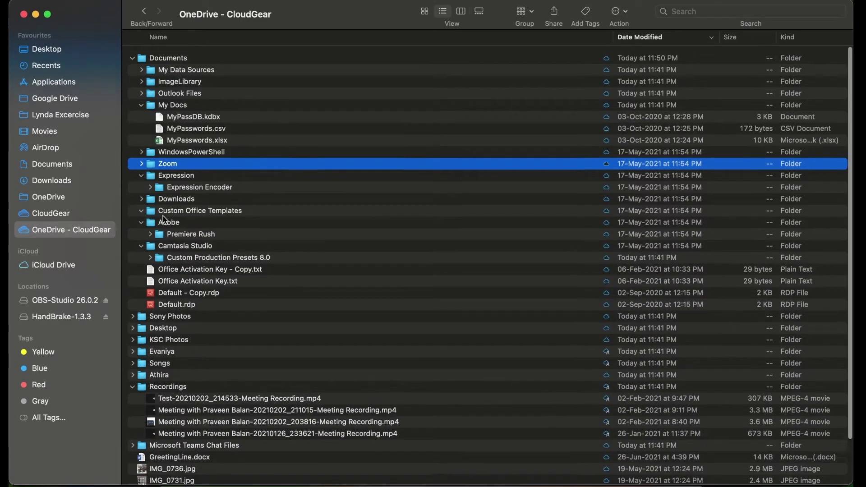
left_click(141, 103)
left_click(141, 137)
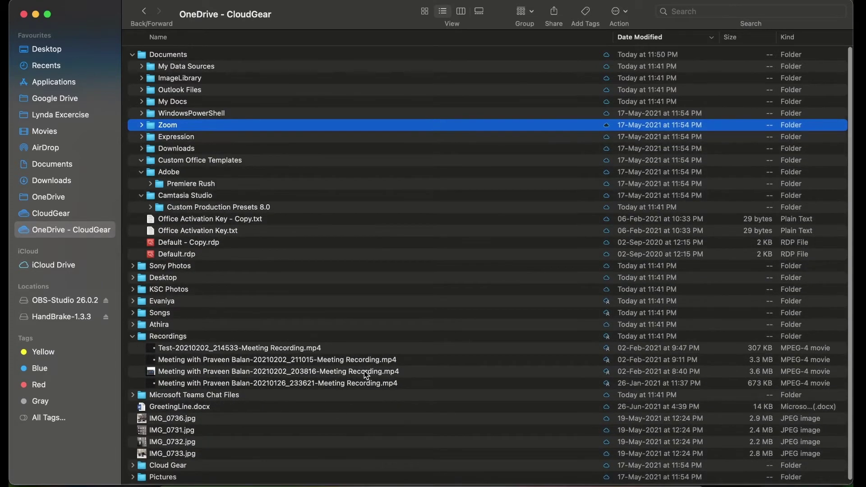
right_click(180, 125)
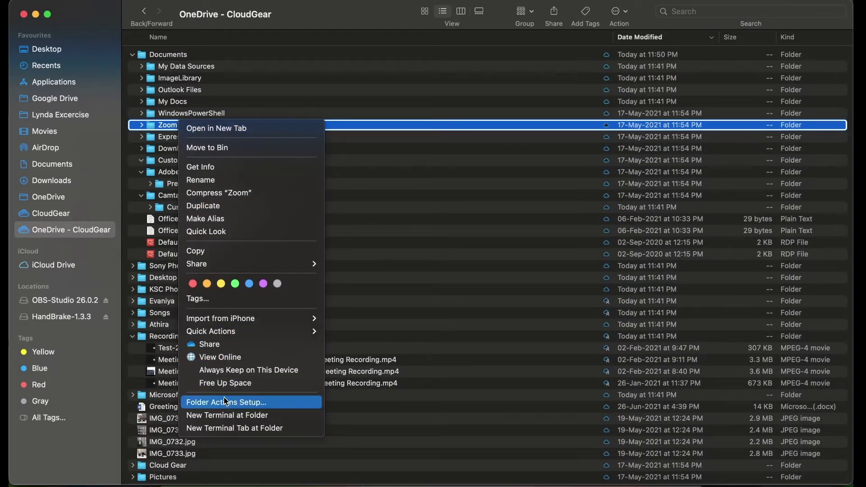
left_click(224, 358)
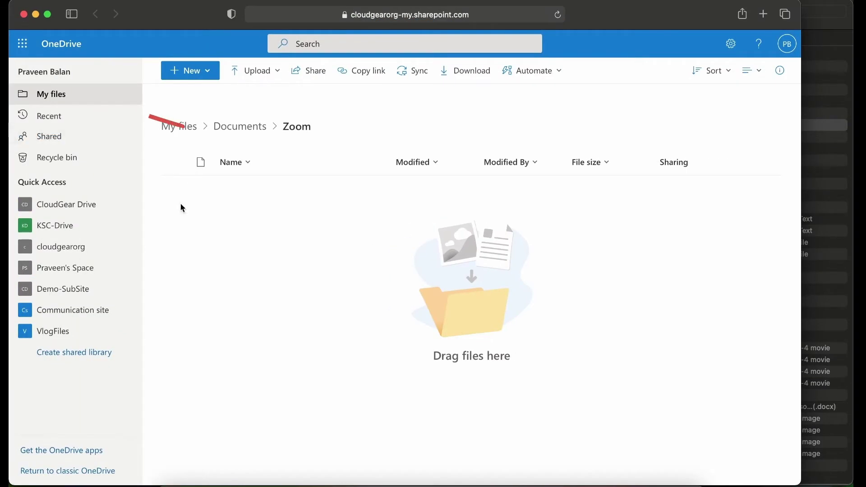
Review the Sharing column in My files, then go to the Shared page.
left_click(55, 102)
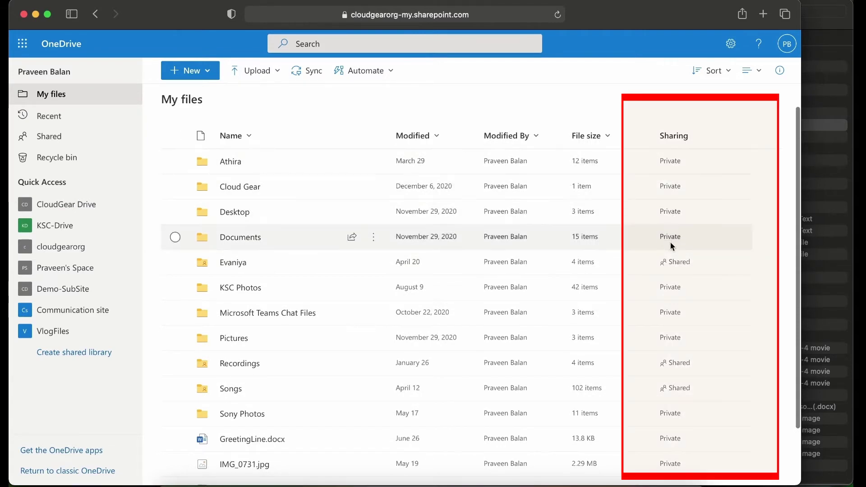
scroll(675, 141, "up", 1)
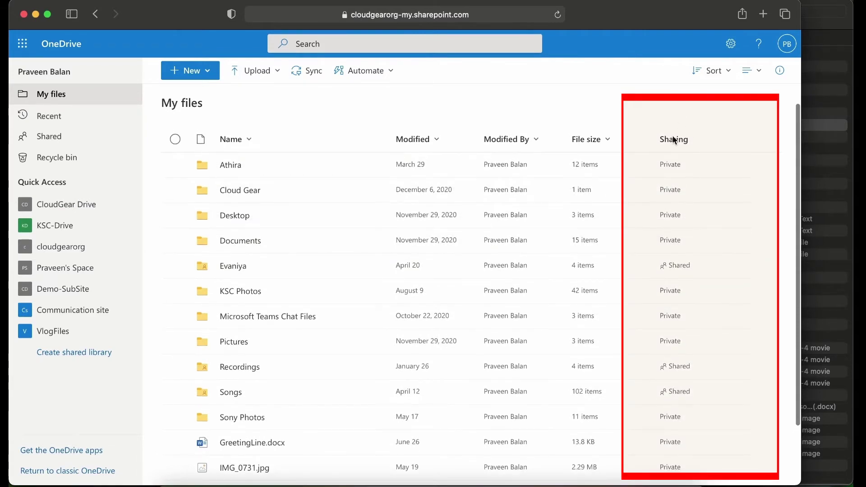
scroll(676, 148, "down", 3)
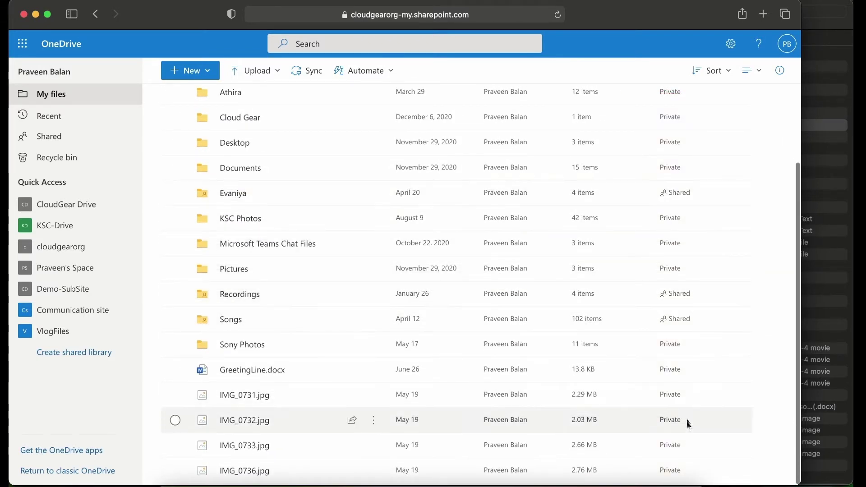
scroll(687, 421, "up", 3)
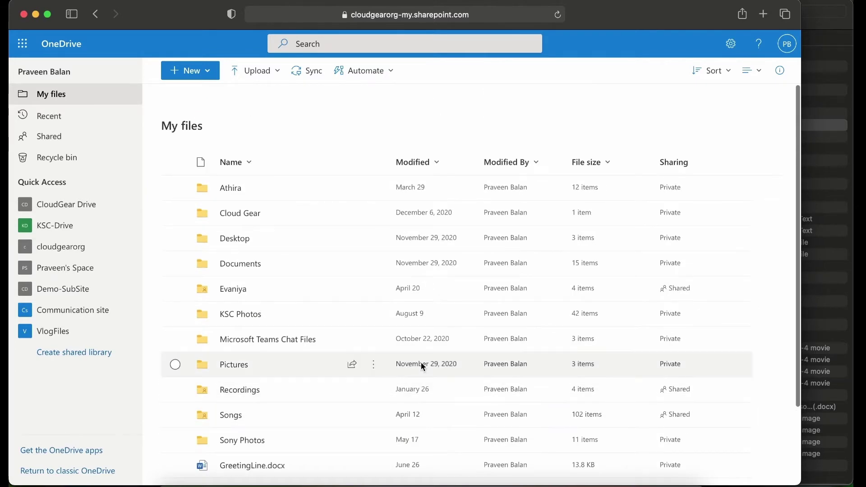
left_click(46, 138)
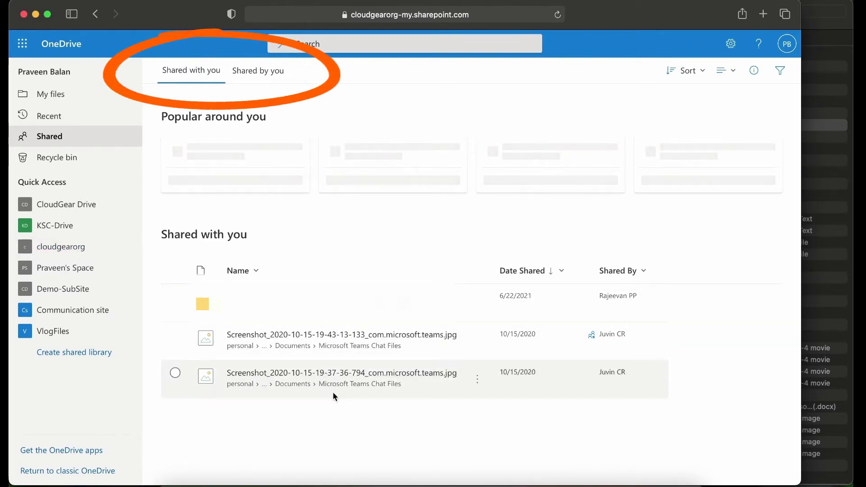
Switch to the Shared by you tab and bring up actions for the first shared folder.
left_click(267, 74)
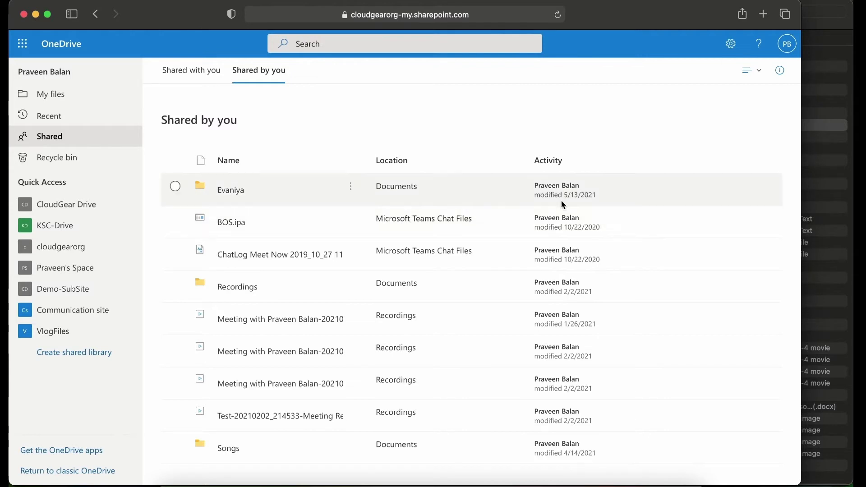
left_click(347, 186)
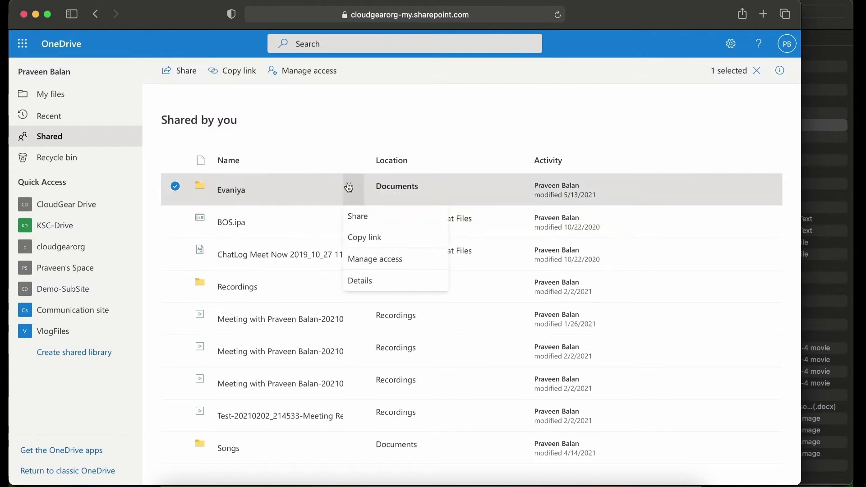
Check access on the first shared folder, then open Manage access for the Songs folder.
left_click(378, 260)
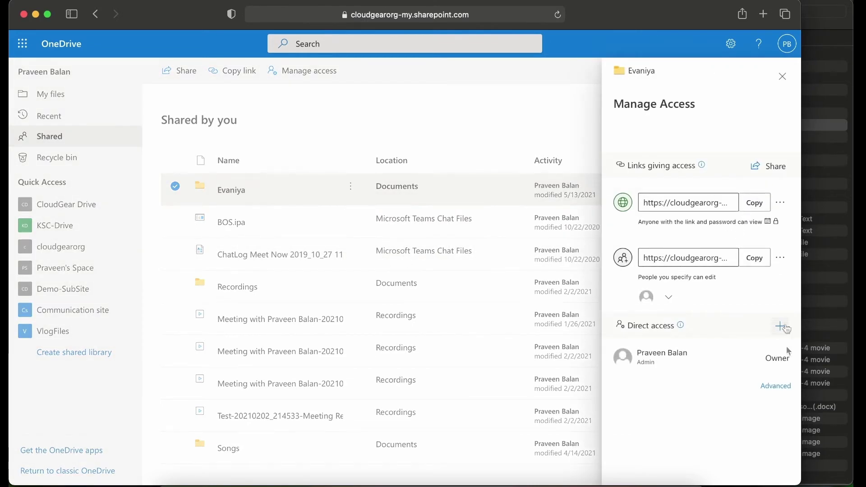
left_click(784, 78)
scroll(450, 329, "down", 2)
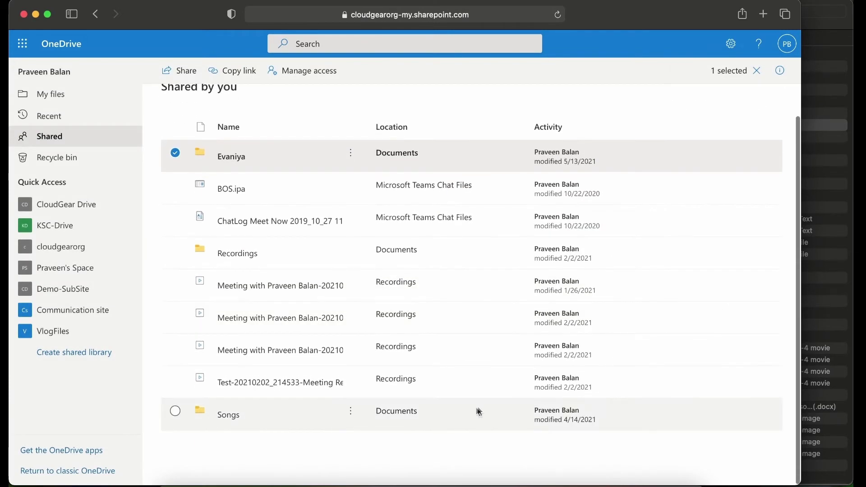
left_click(351, 412)
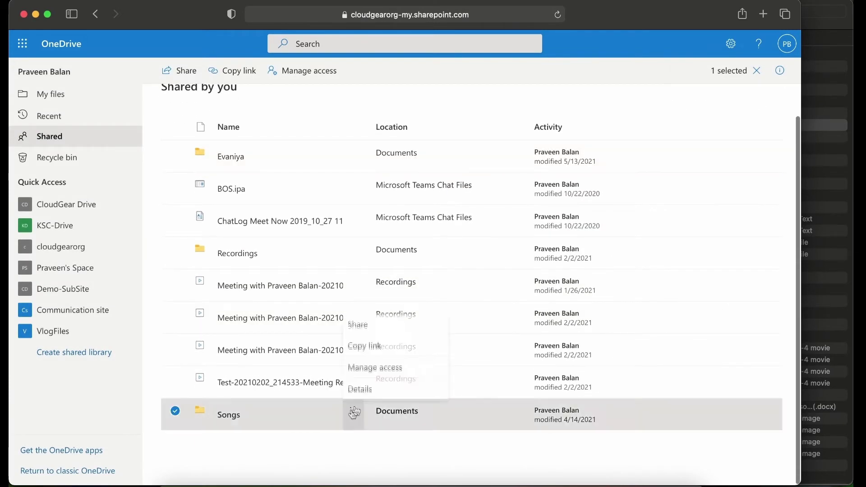
left_click(376, 368)
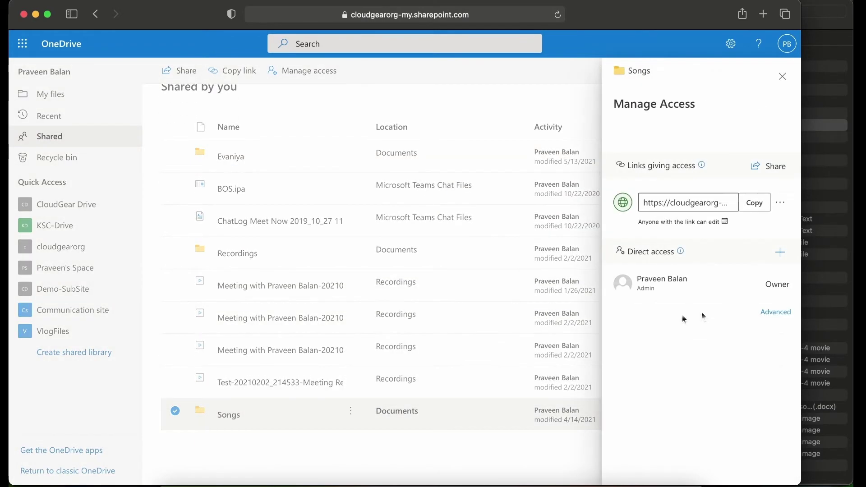
Delete the Songs folder's sharing link and close its access panel.
left_click(780, 210)
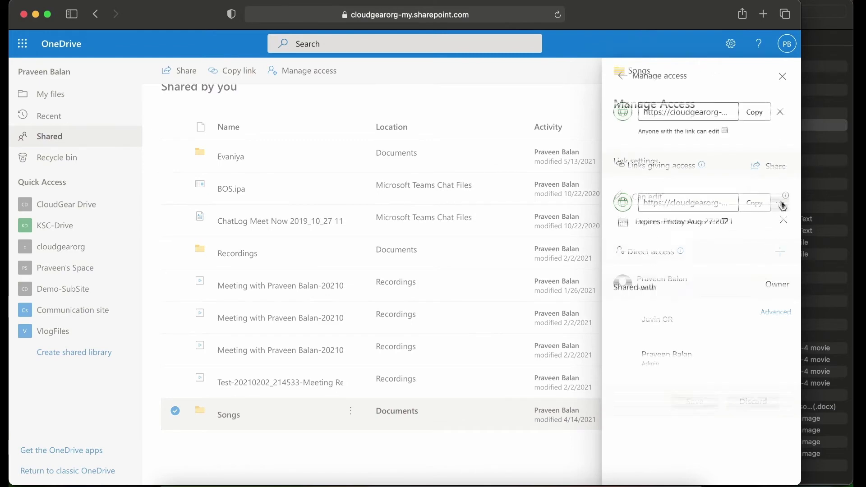
left_click(785, 115)
left_click(424, 295)
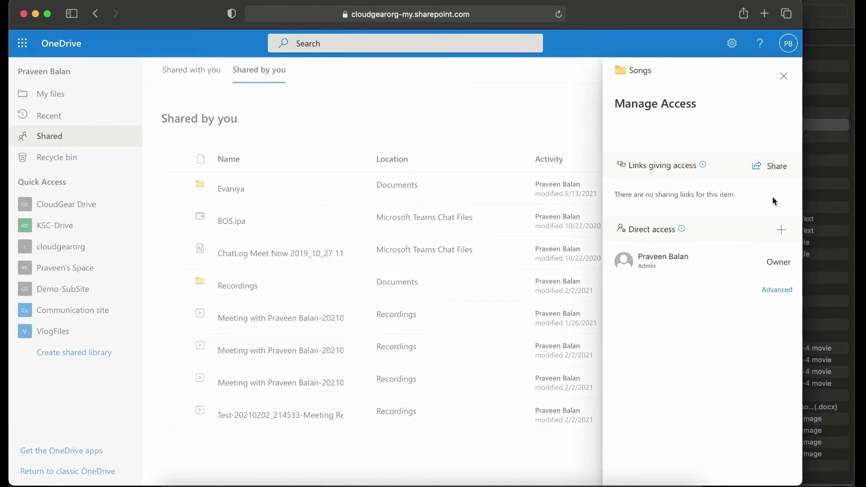
left_click(789, 76)
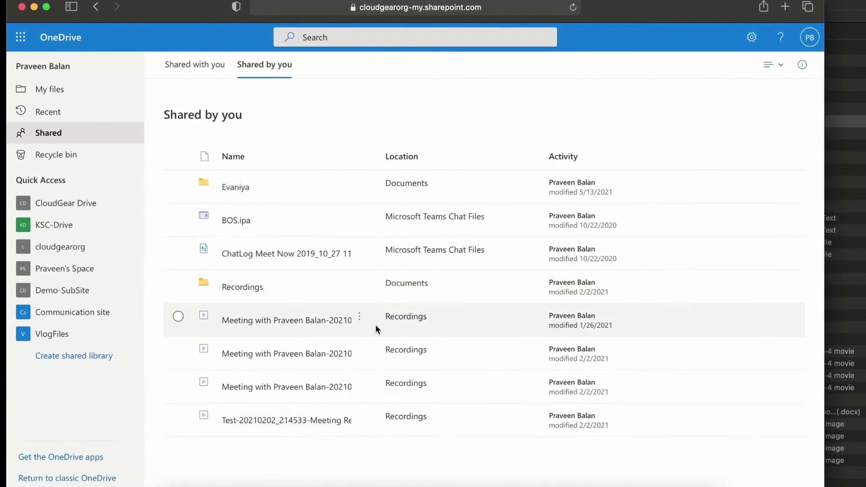
left_click(360, 283)
Delete the Recordings folder's edit link through Manage access and close the panel.
left_click(400, 359)
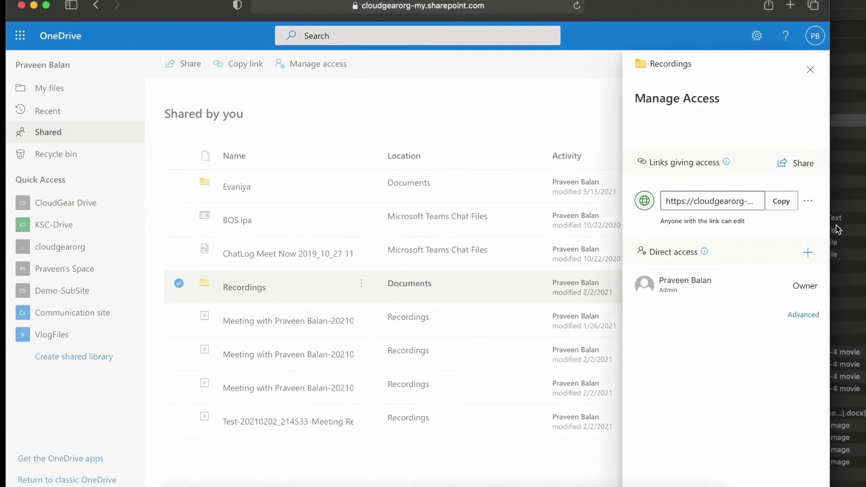
left_click(808, 201)
left_click(807, 106)
left_click(420, 298)
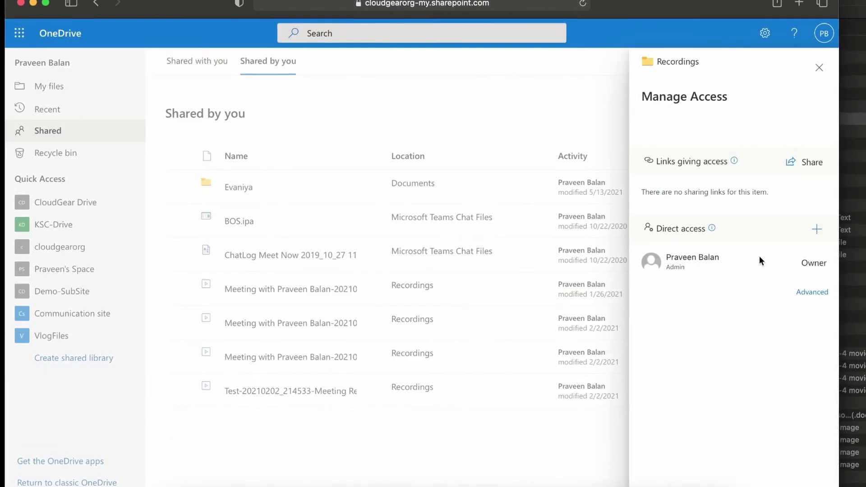
left_click(817, 68)
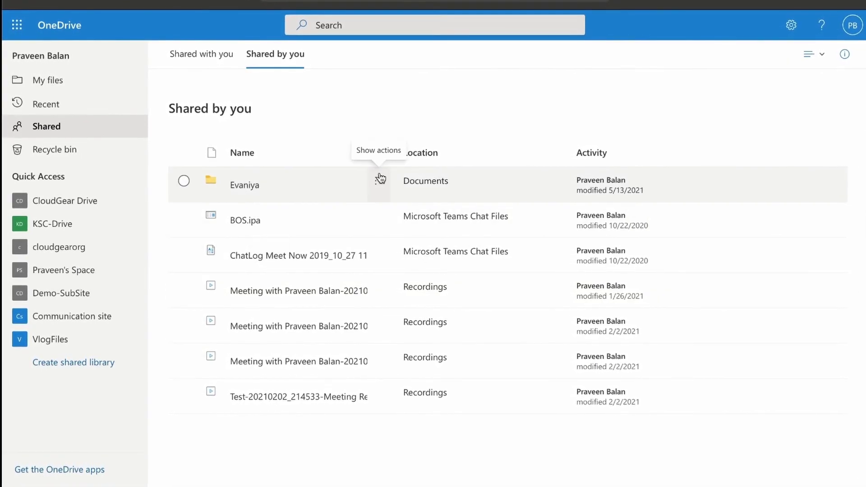
left_click(201, 54)
left_click(270, 52)
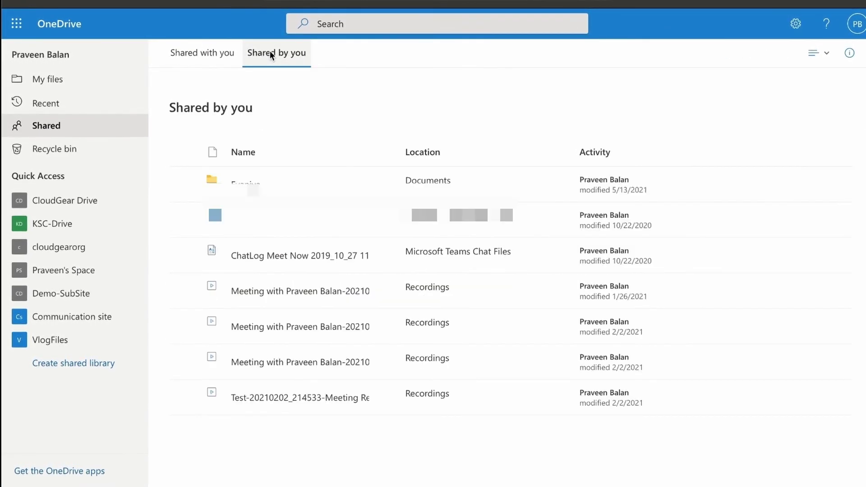